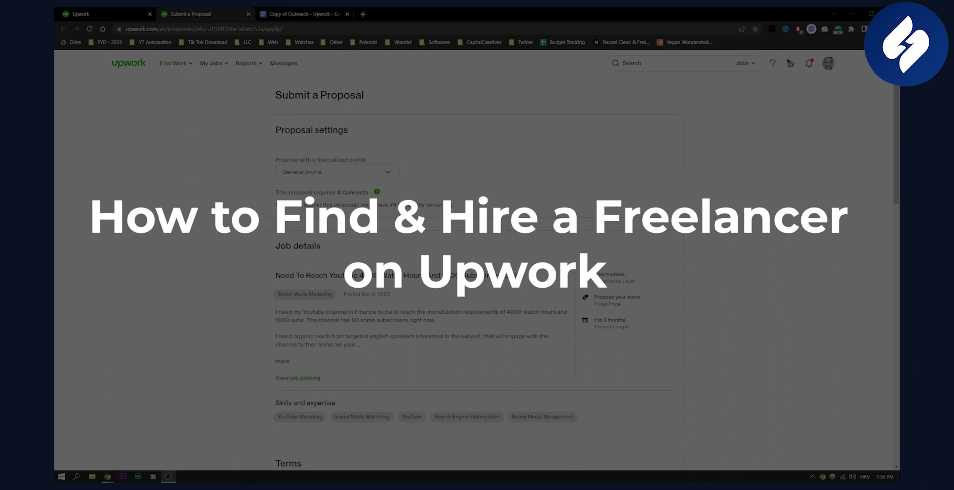
Switch to the Fuel Your Digital client account and search talent for "graphic designer".
left_click(829, 66)
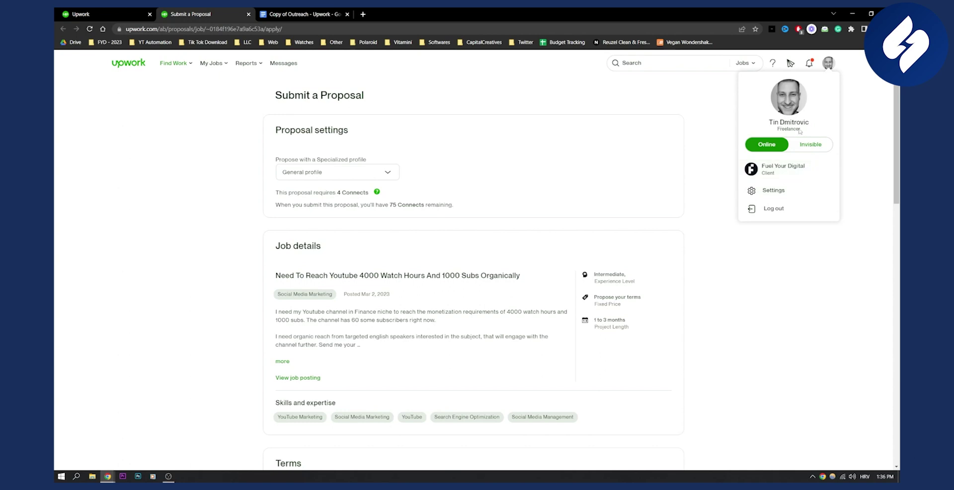
left_click(775, 171)
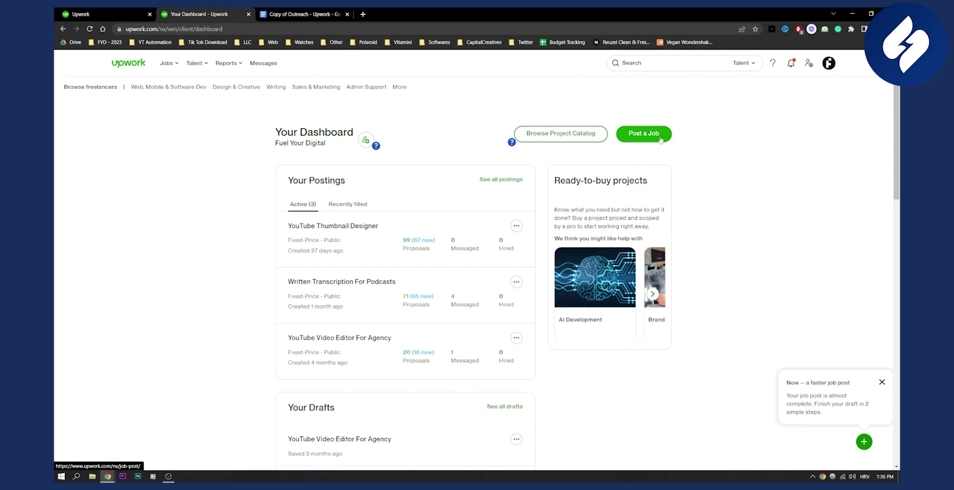
mouse_move(167, 63)
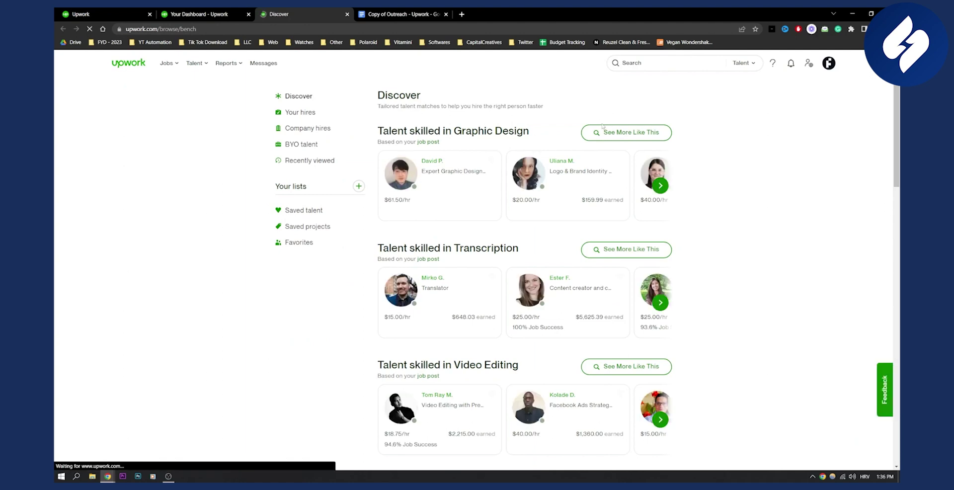
left_click(658, 64)
type("graphic designer")
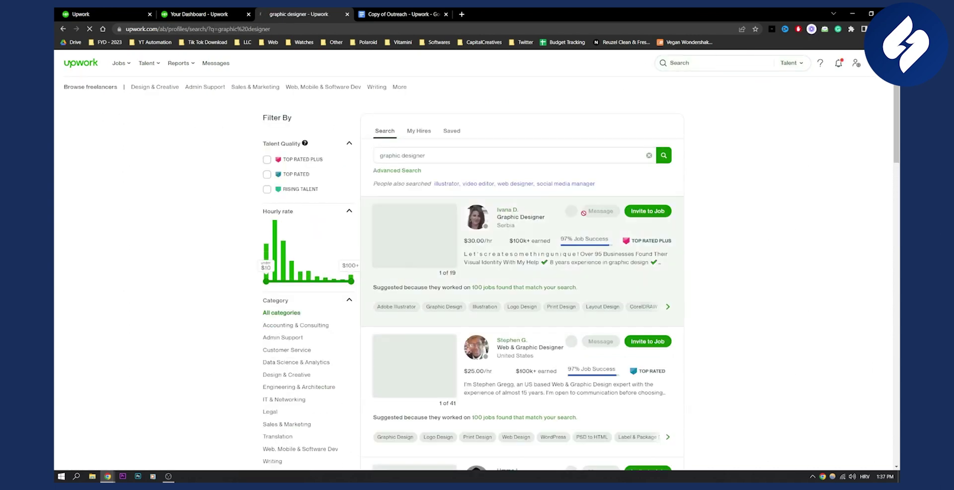
Filter the talent results to Top Rated Plus and Top Rated talent located in the United States.
left_click(267, 159)
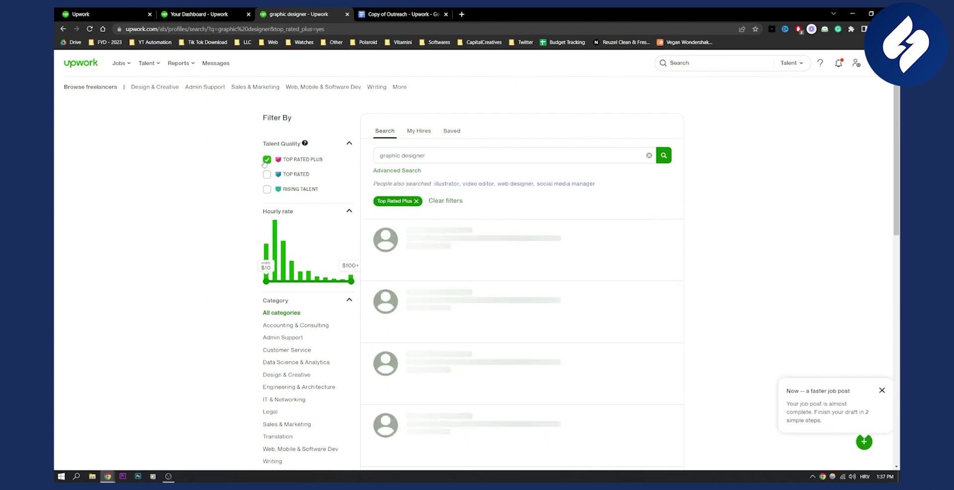
scroll(213, 202, "down", 3)
scroll(294, 249, "down", 2)
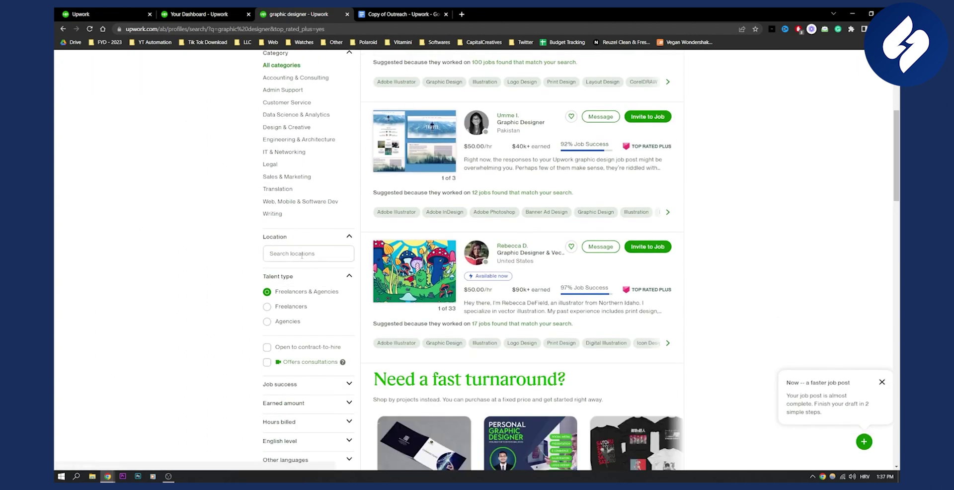
type("united")
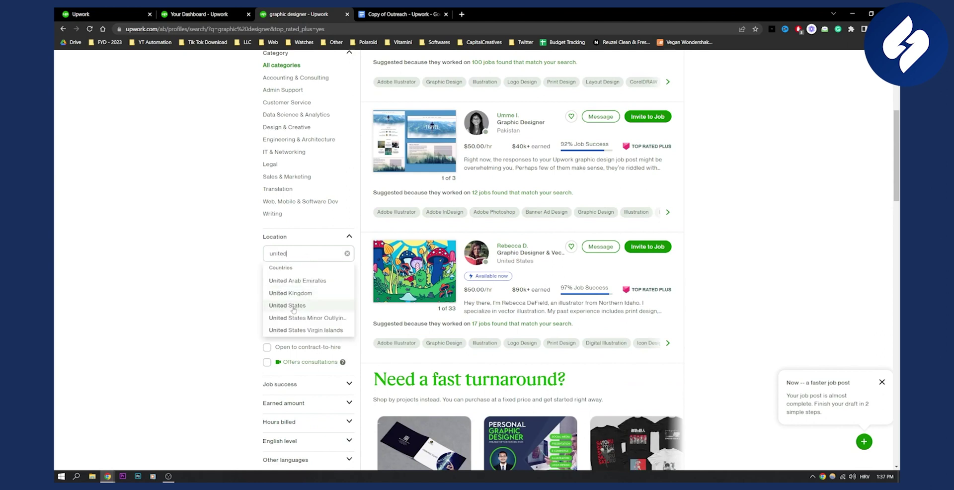
left_click(294, 305)
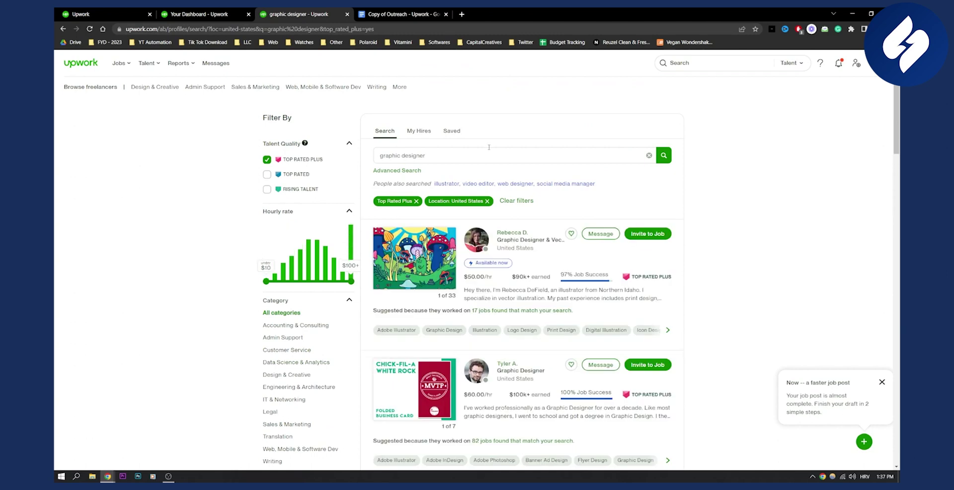
scroll(374, 161, "down", 1)
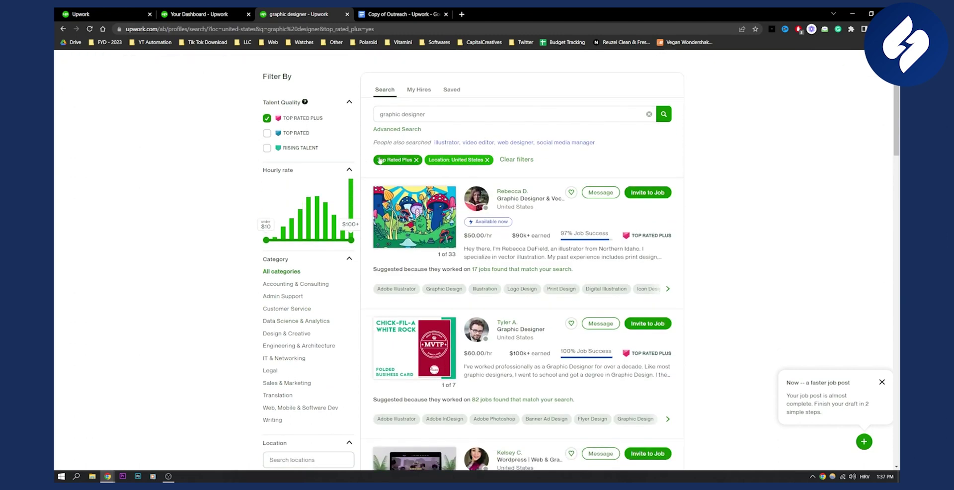
left_click(267, 133)
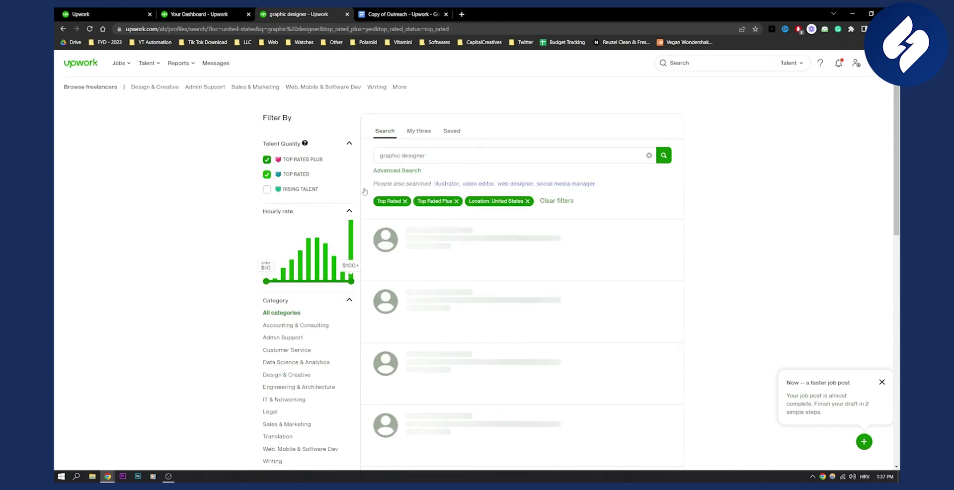
Look through the filtered designers' rates and job success, and view the message form for the first freelancer without sending anything.
scroll(695, 196, "down", 1)
scroll(695, 196, "down", 1)
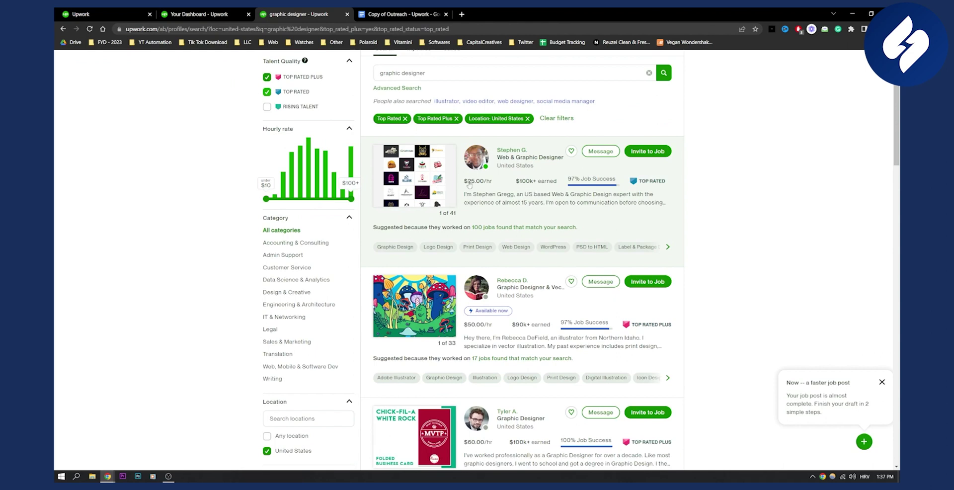
scroll(519, 198, "down", 2)
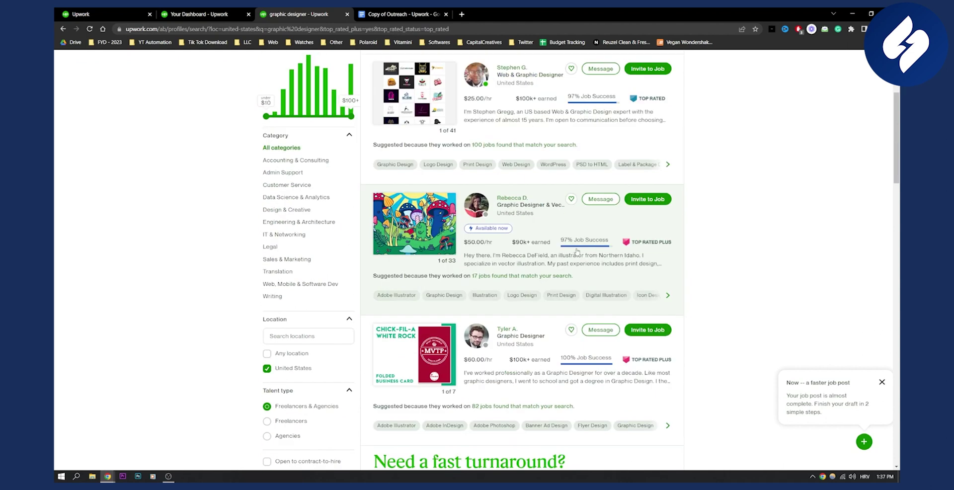
scroll(549, 219, "up", 4)
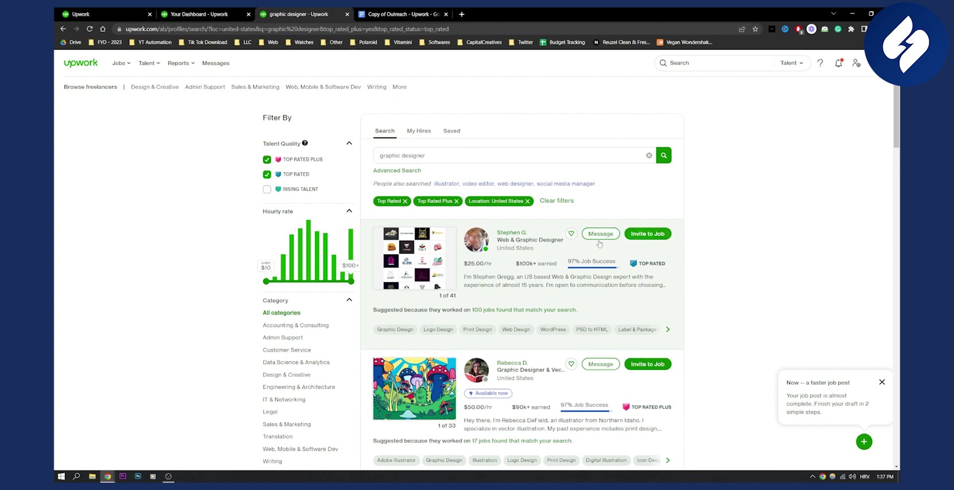
left_click(609, 235)
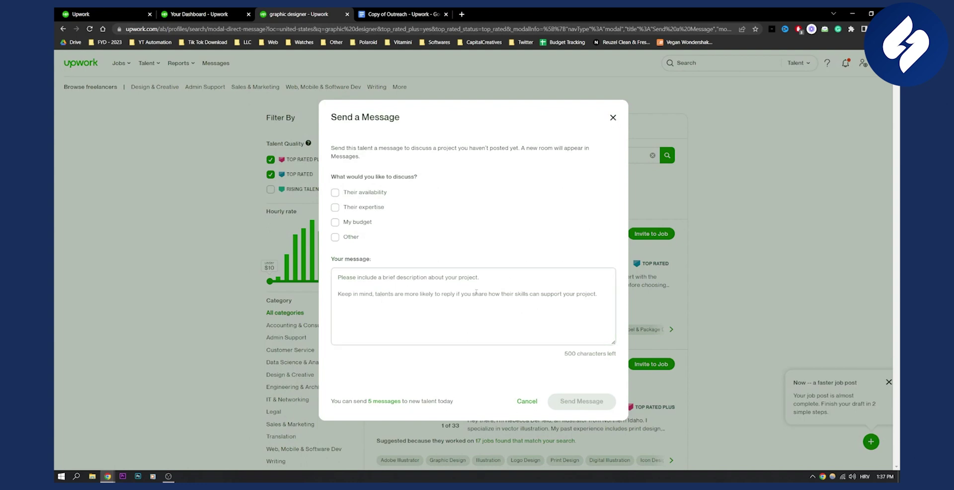
left_click(612, 117)
Open the job post of the YouTube Thumbnail Designer posting and examine its description and portfolio requirement.
mouse_move(119, 63)
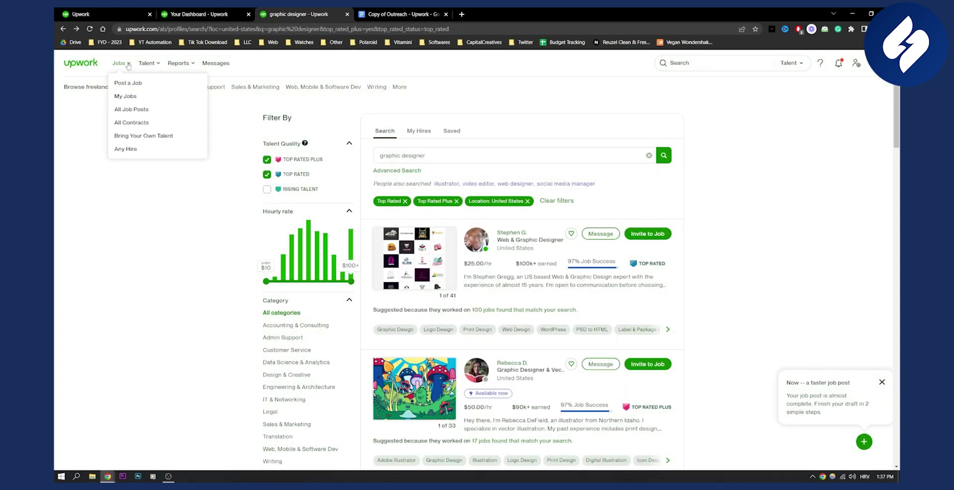
left_click(124, 97)
mouse_move(155, 87)
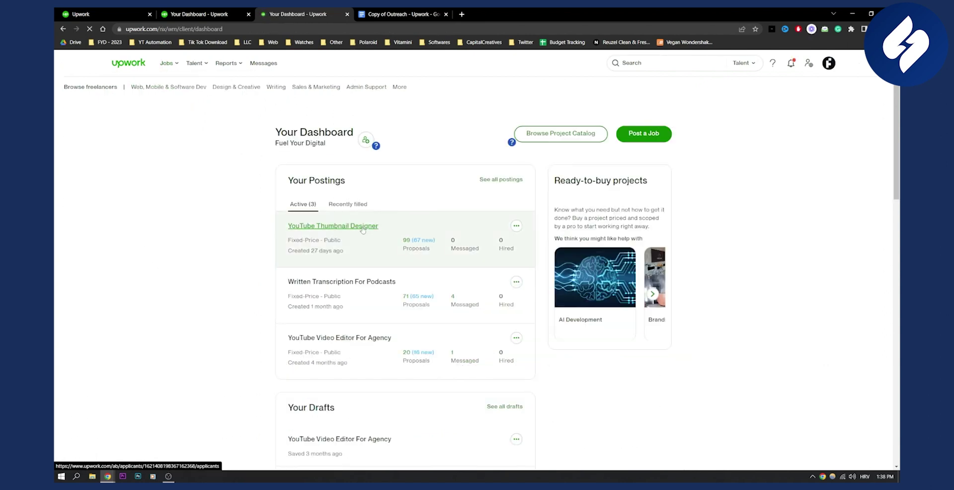
left_click(467, 230)
left_click(311, 125)
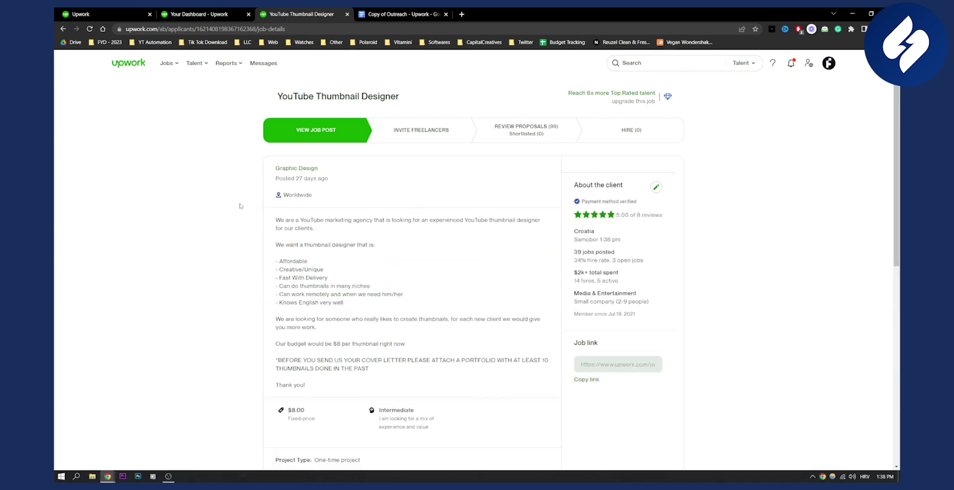
scroll(366, 252, "down", 1)
scroll(366, 253, "down", 1)
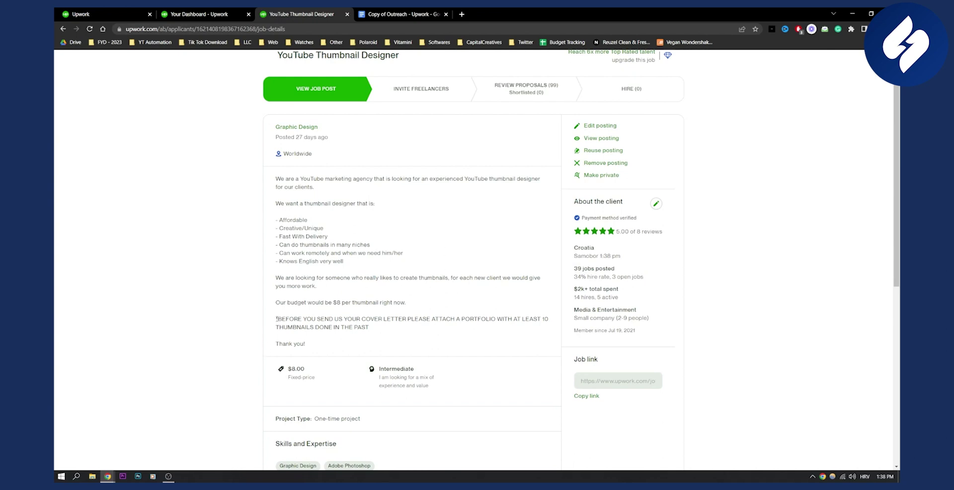
left_click_drag(276, 318, 477, 330)
left_click(348, 327)
scroll(312, 287, "up", 1)
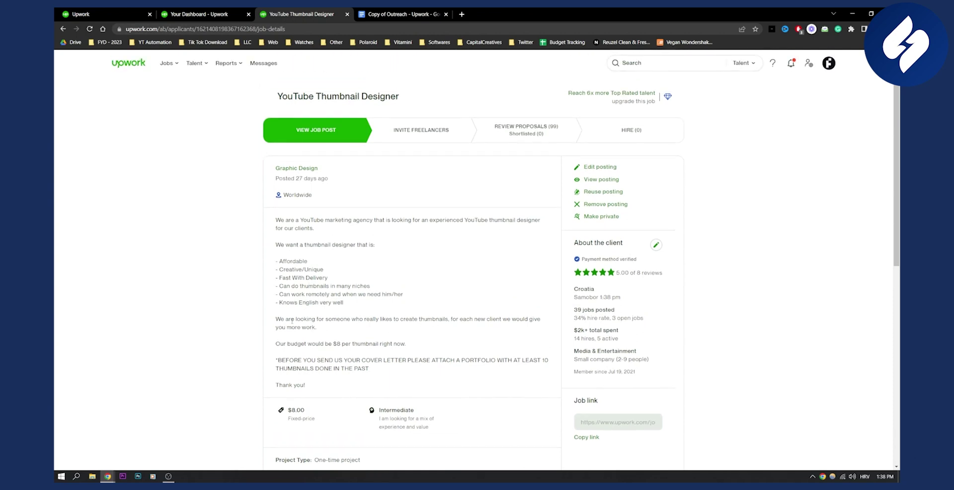
Start a new job post for short term or part time work.
mouse_move(168, 63)
left_click(175, 84)
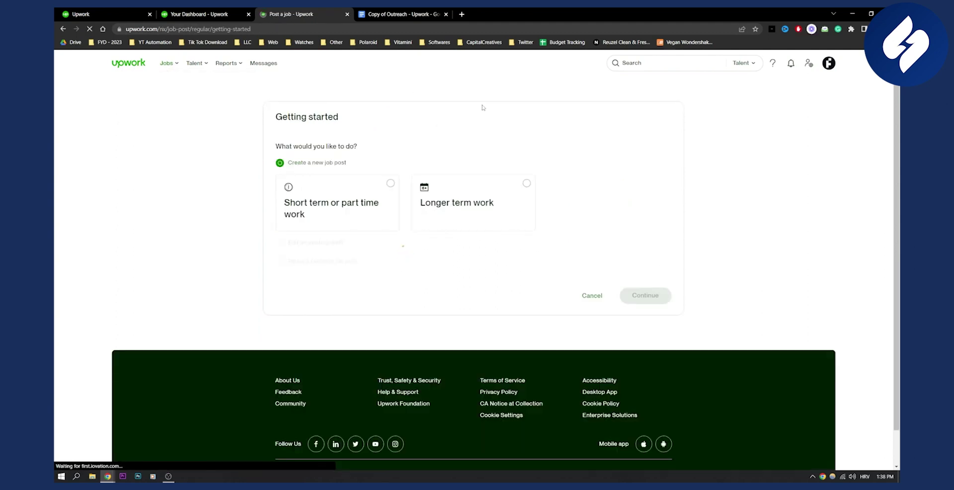
left_click(377, 198)
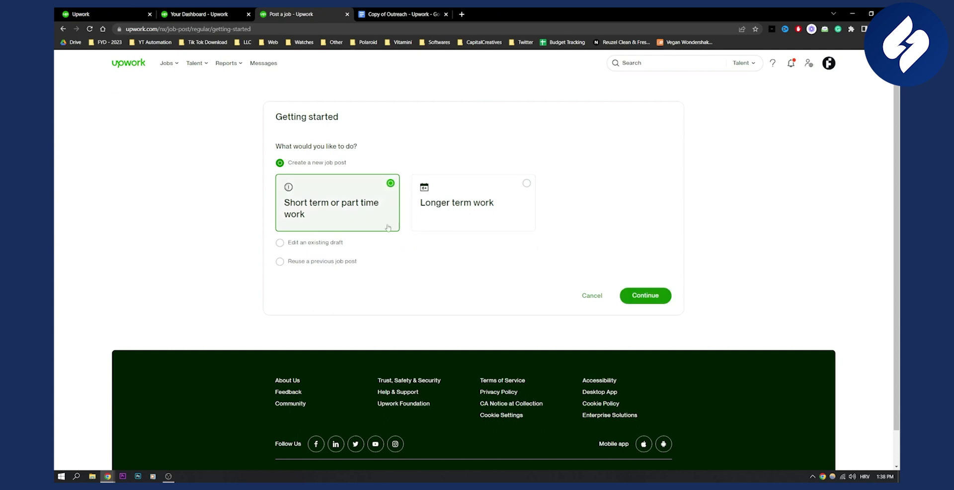
left_click(661, 297)
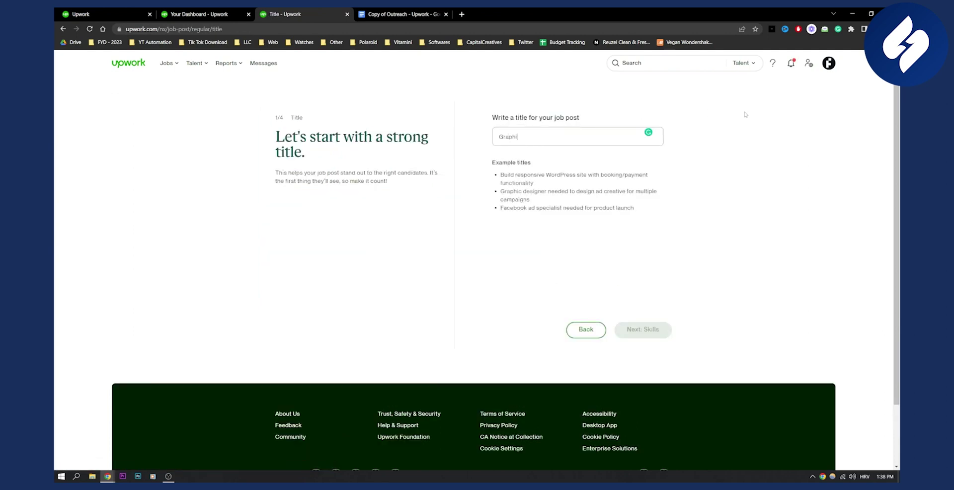
Title the job post "Graphic Designer For YouTube Thumbnails" and continue to the required skills.
type("Graphic Designer For a YouTube Thumbnails")
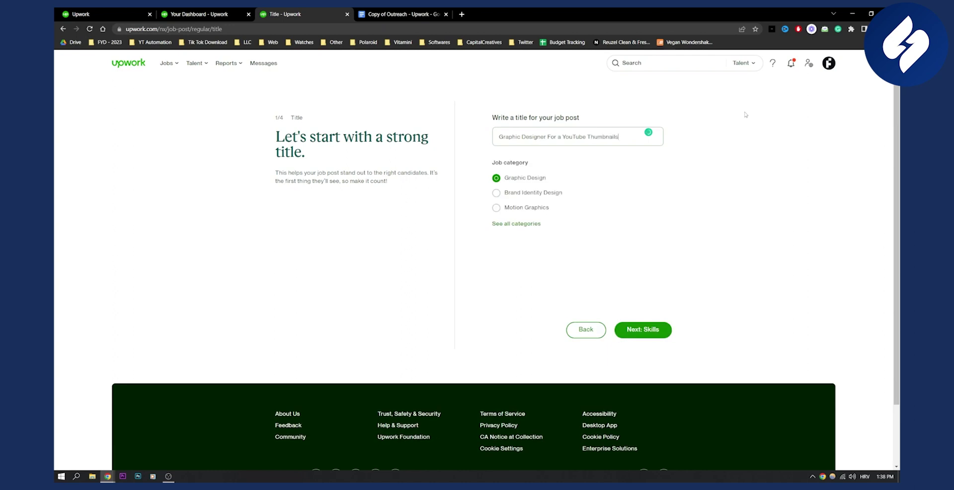
key("ctrl+Left")
key("ctrl+Left")
key("BackSpace")
key("BackSpace")
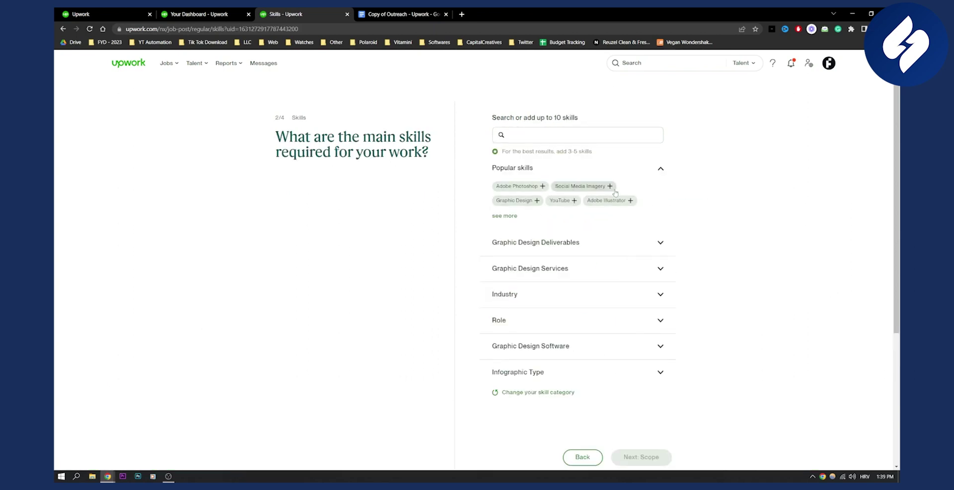
Add Social Media Imagery and Adobe Photoshop as required skills and continue to the scope.
left_click(614, 188)
left_click(543, 235)
scroll(406, 257, "down", 3)
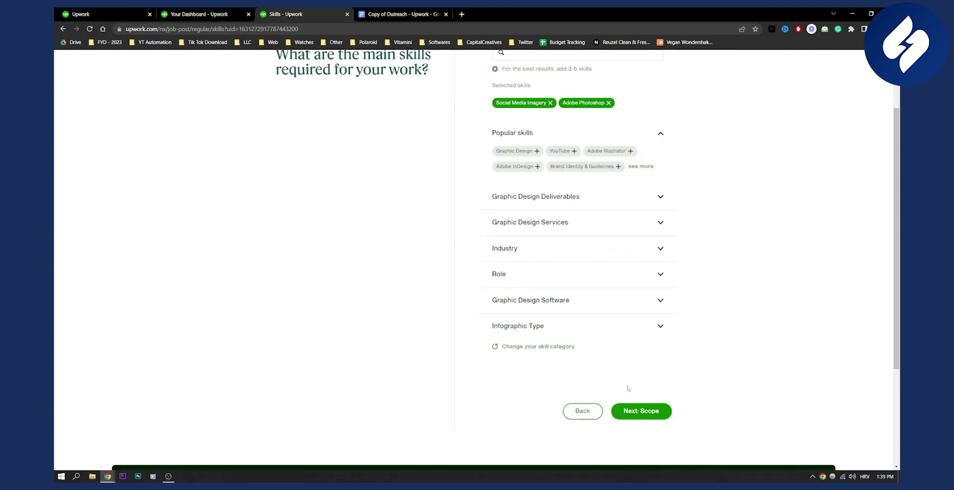
left_click(641, 411)
Set the scope to Medium, more than 6 months, Intermediate level and not contract-to-hire, and continue to the budget.
left_click(517, 170)
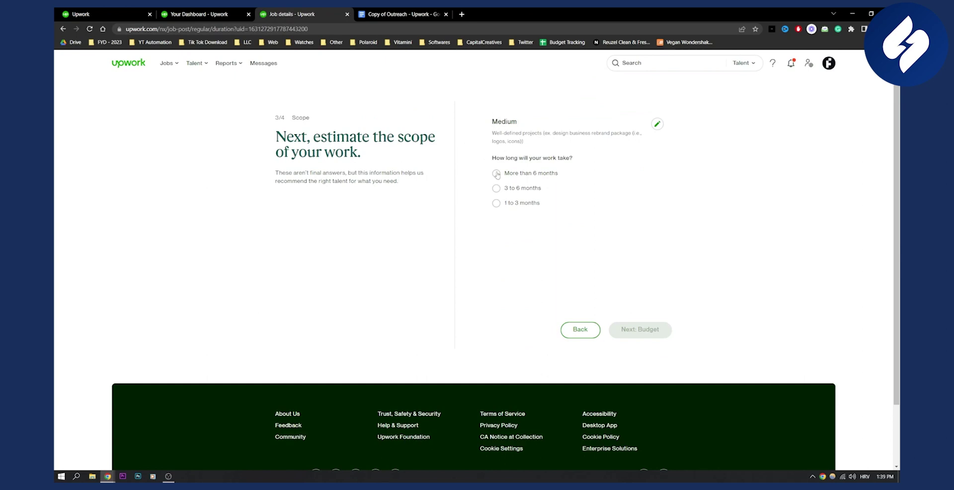
left_click(530, 173)
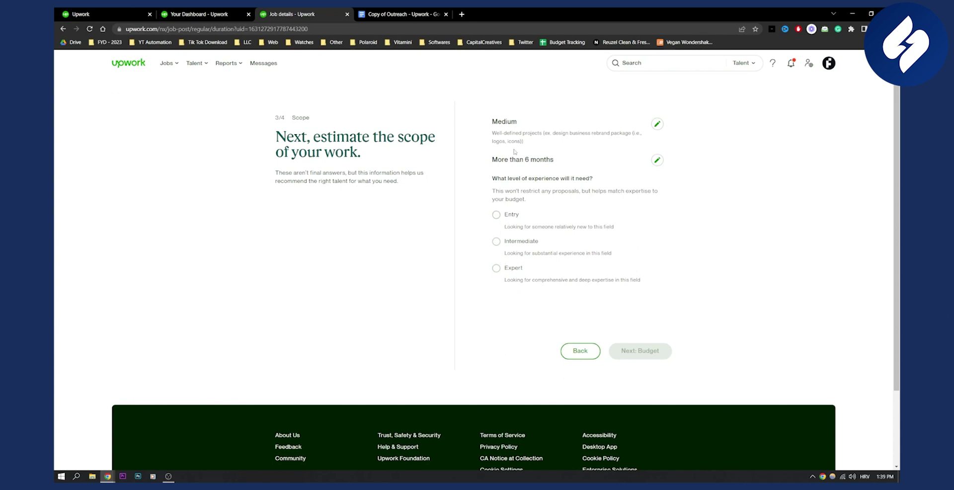
left_click(496, 241)
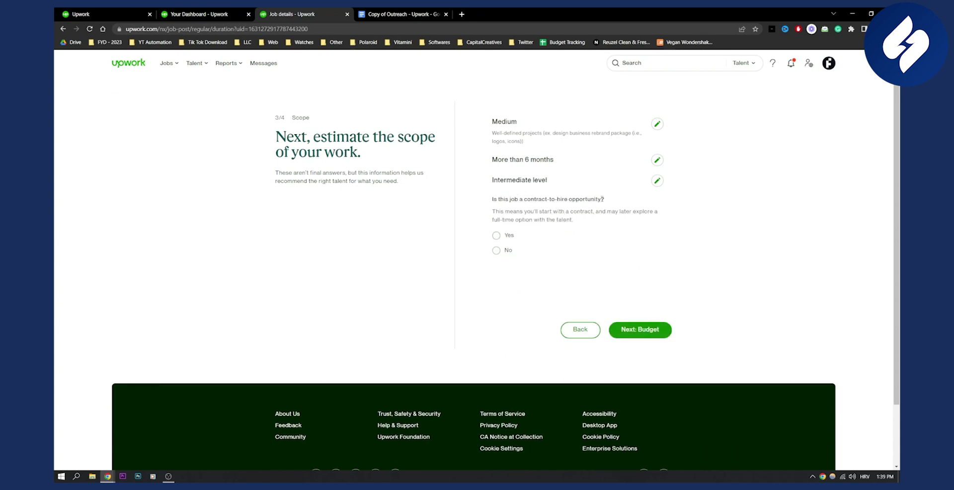
left_click(496, 250)
left_click(641, 330)
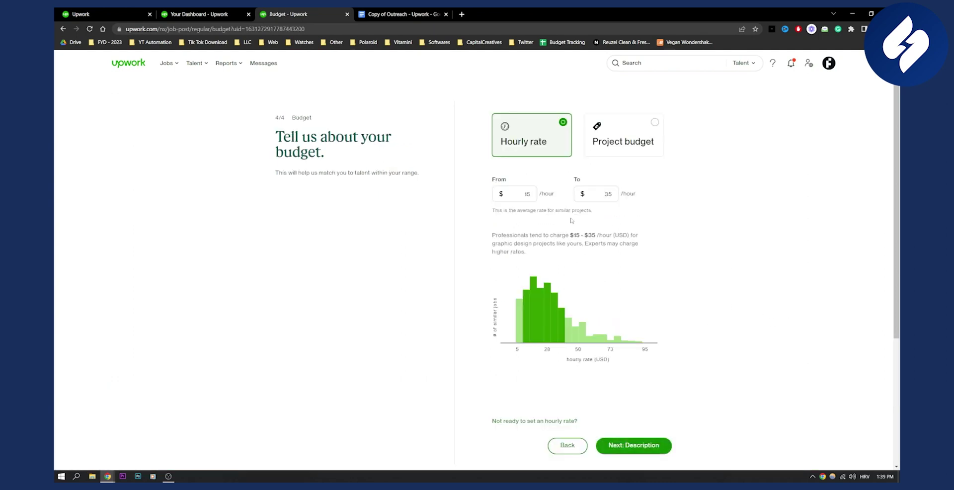
Choose a project budget with a maximum of $5 and continue to the description.
key("Right")
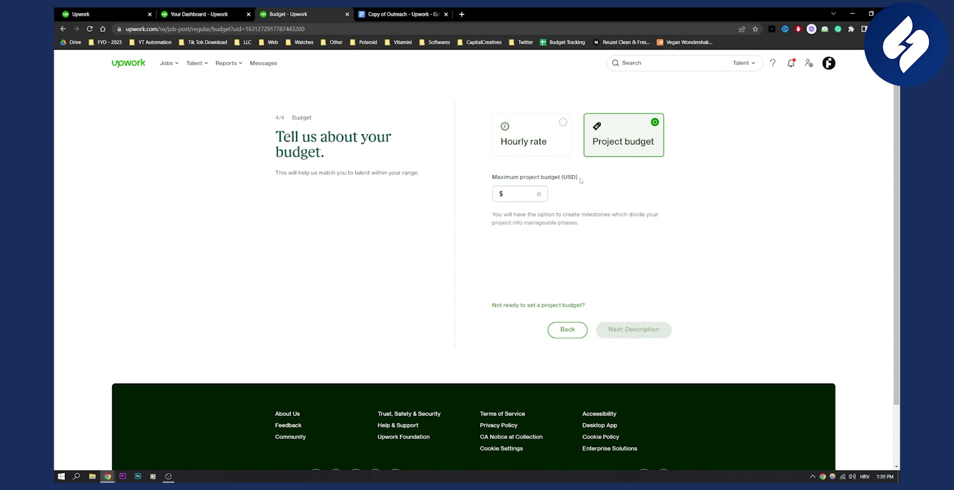
type("5")
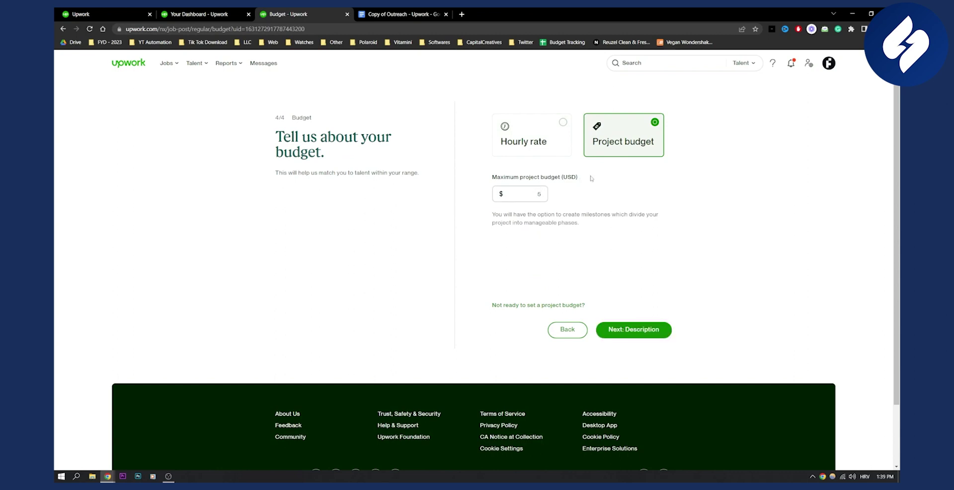
left_click(638, 332)
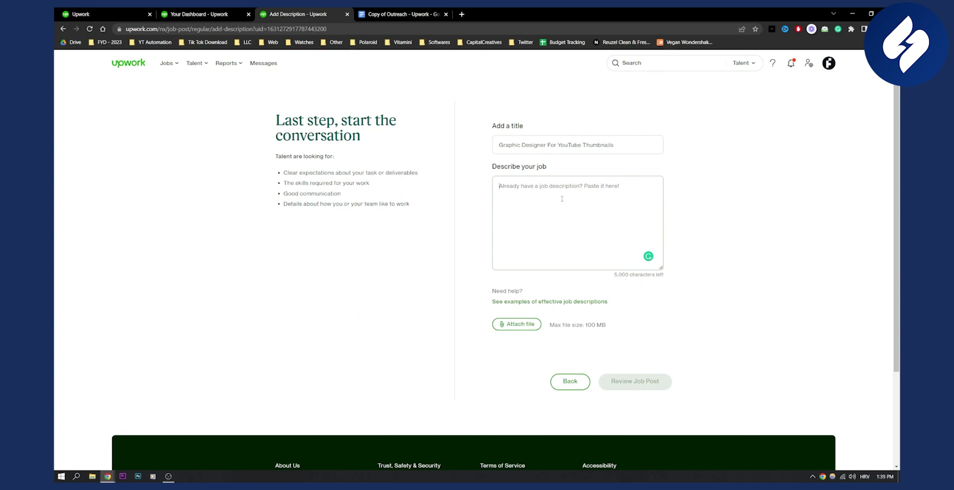
Fill the job description with "This is a job description" repeated three times and review the job details.
type("This is a job description")
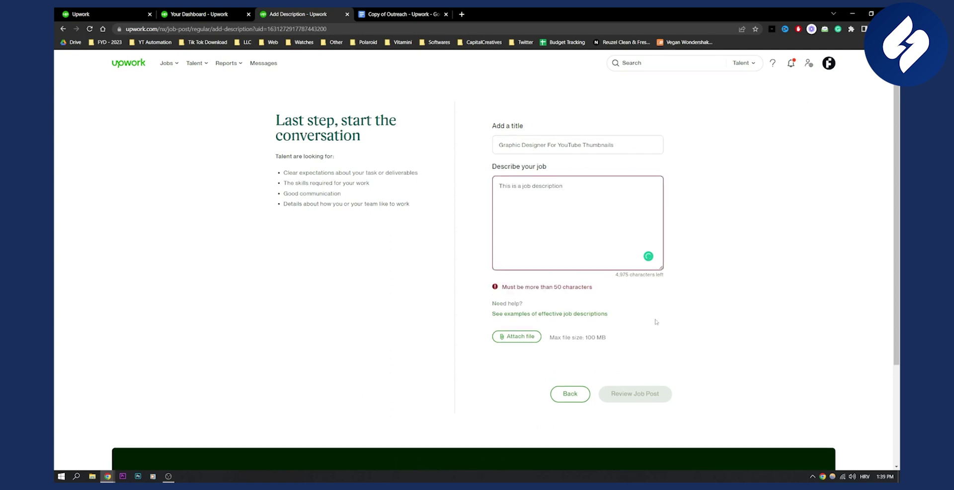
key("ctrl+a")
key("ctrl+c")
key("Right")
key("ctrl+v")
key("ctrl+v")
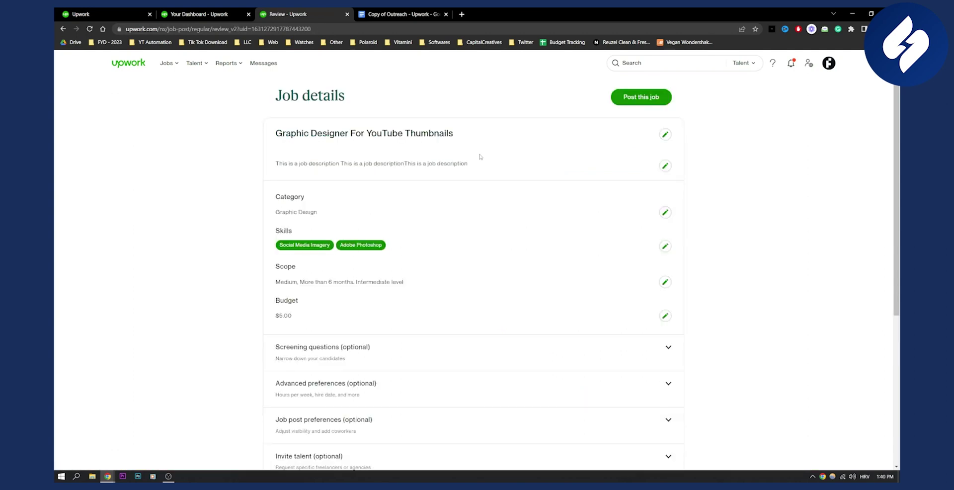
scroll(345, 189, "down", 2)
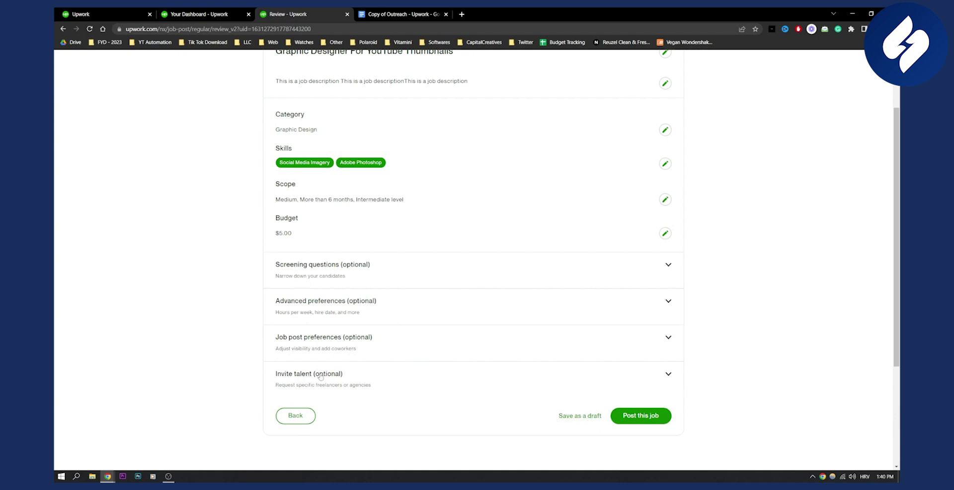
scroll(649, 383, "up", 2)
Go to all job posts and open the freelancer invitations for the YouTube Thumbnail Designer posting.
mouse_move(172, 64)
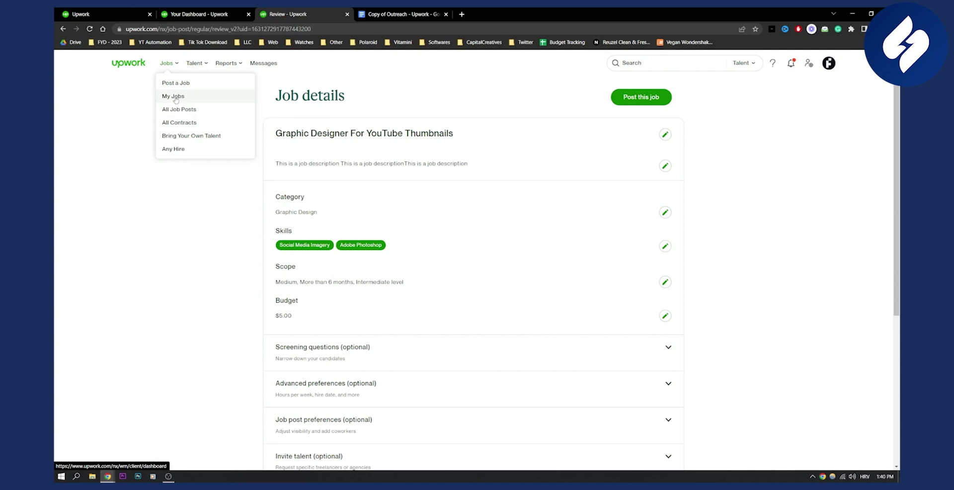
left_click(184, 111)
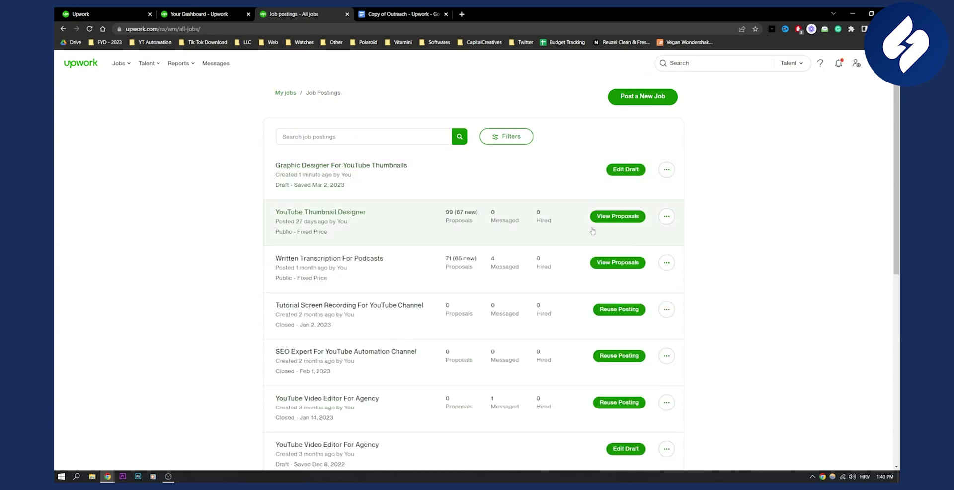
left_click(670, 220)
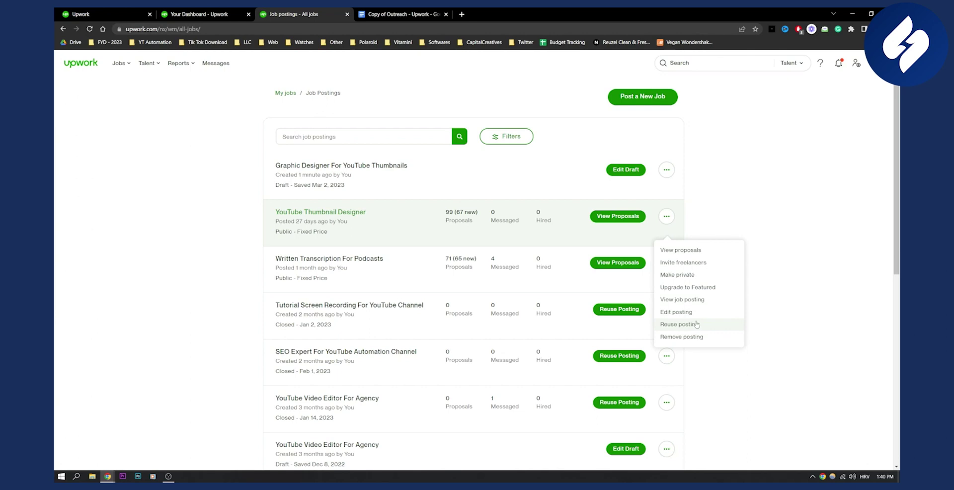
left_click(691, 265)
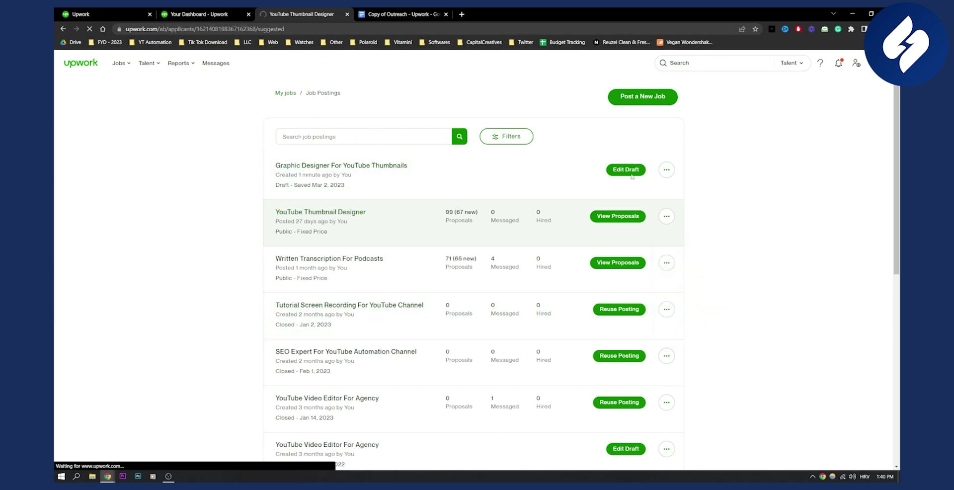